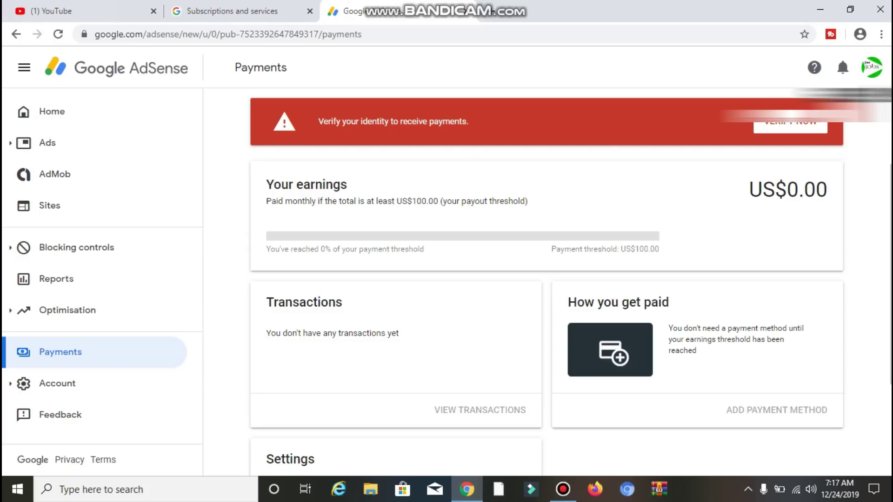
# Go to the Google Account's payments and subscriptions section and open the payment method management page
pyautogui.click(872, 67)
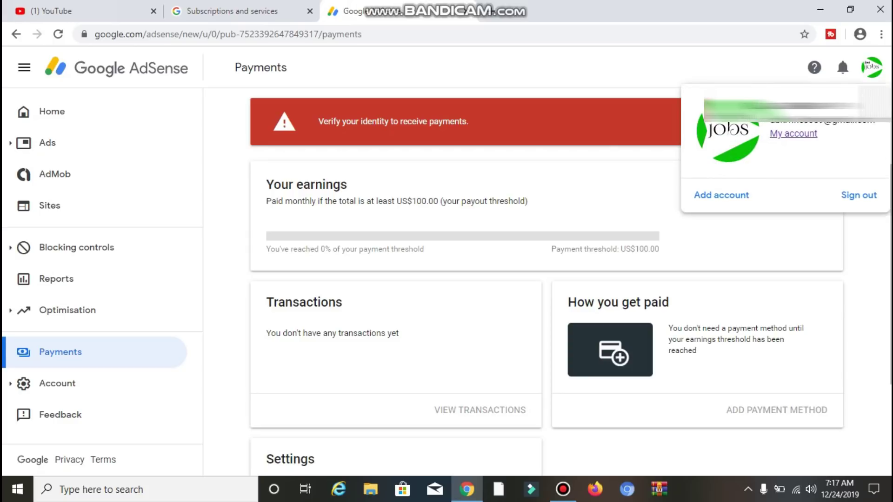
pyautogui.click(794, 133)
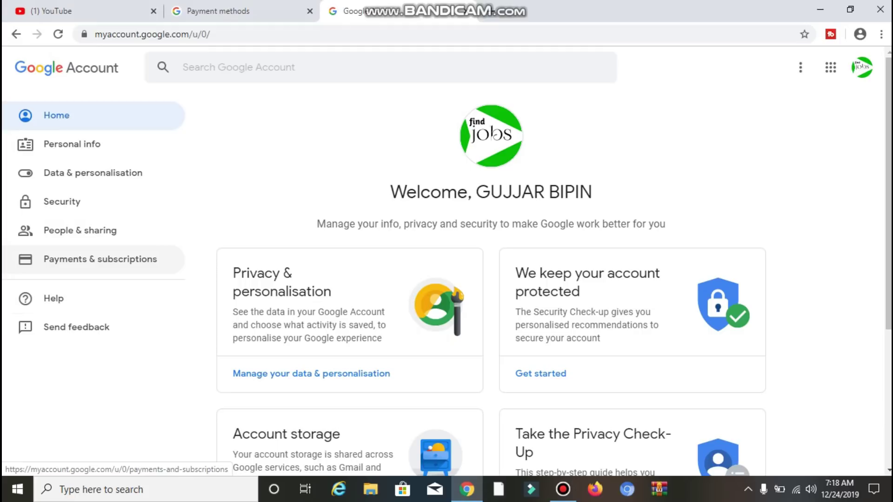
pyautogui.click(100, 259)
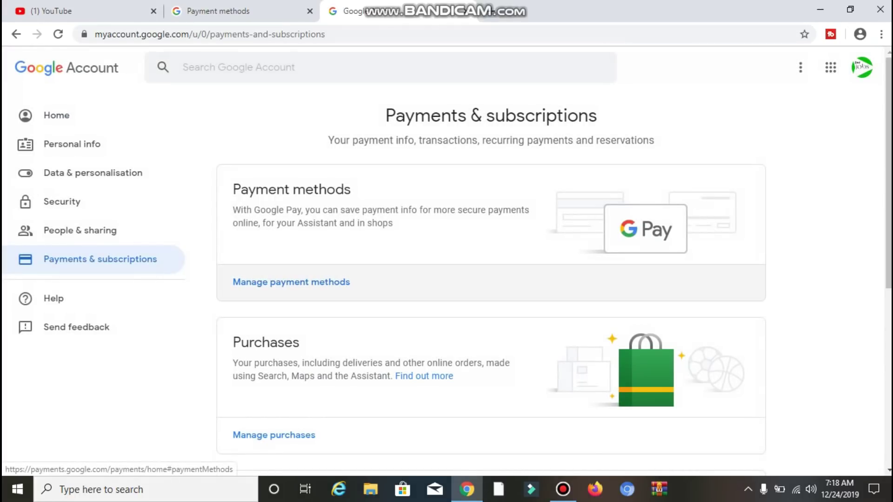
pyautogui.click(291, 282)
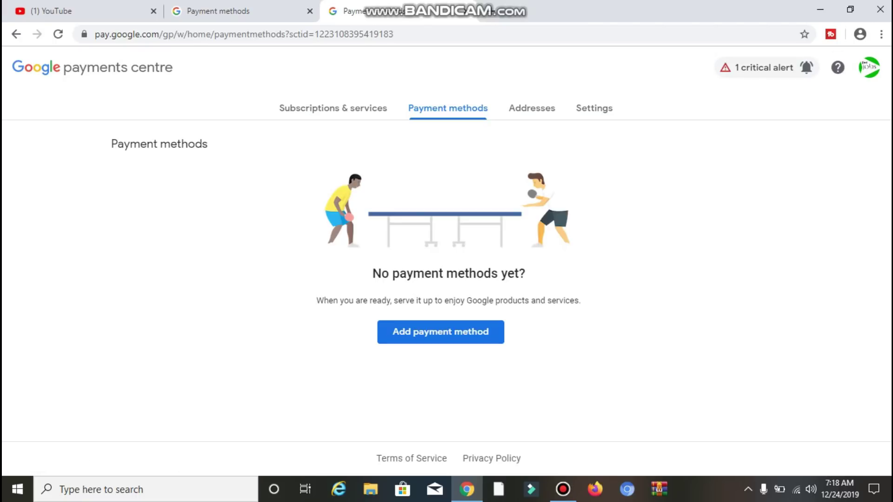
# Start identity verification from the payments centre's critical alert and open the profile's name and address for editing
pyautogui.click(767, 68)
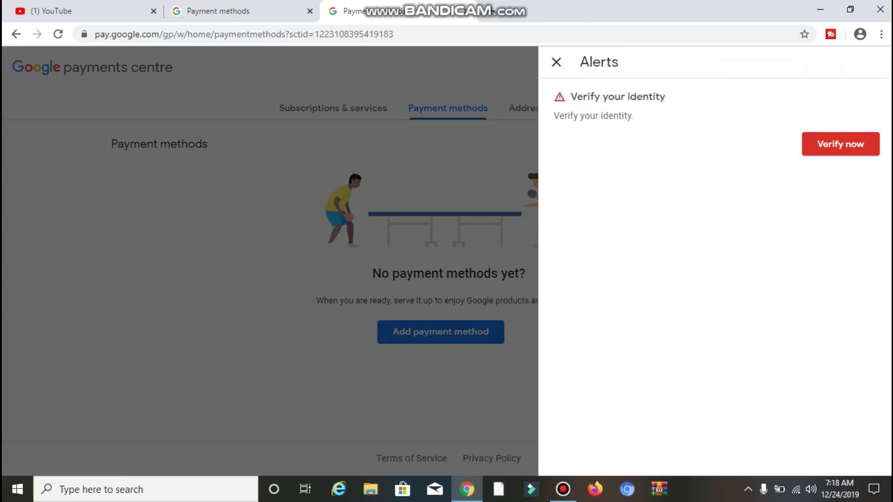
pyautogui.click(840, 144)
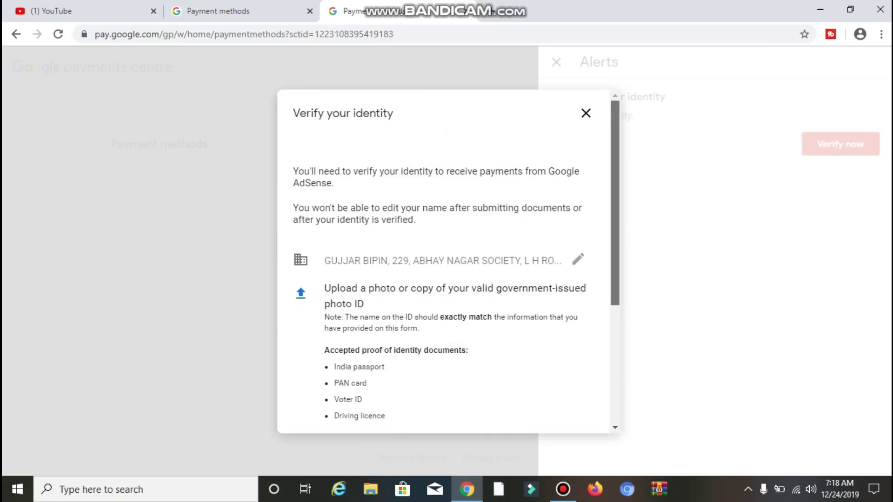
pyautogui.scroll(-2, 446, 260)
pyautogui.moveTo(615, 229)
pyautogui.mouseDown()
pyautogui.moveTo(615, 300)
pyautogui.moveTo(615, 241)
pyautogui.mouseUp()
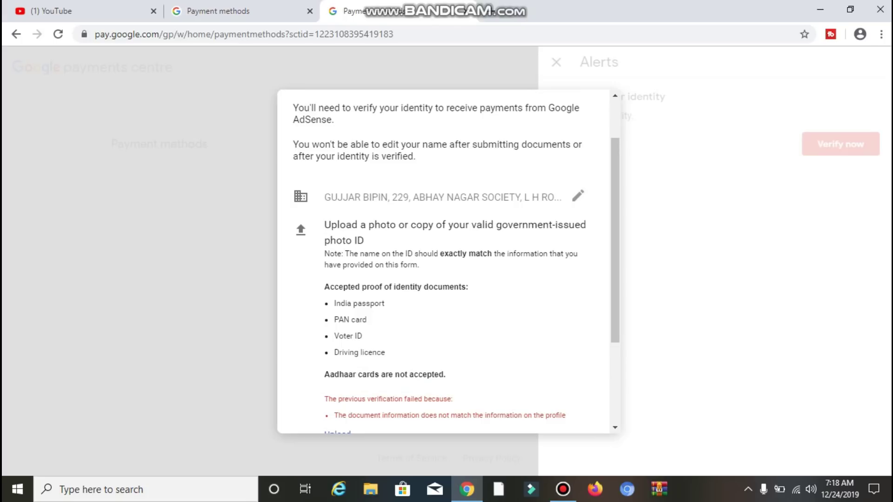
pyautogui.click(578, 196)
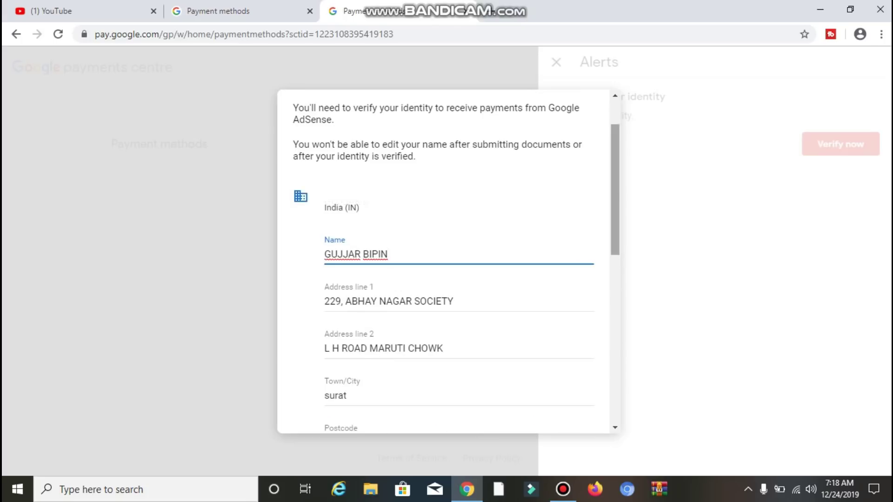
# Review the name, address, postcode and state fields and the photo ID requirements in the identity verification form
pyautogui.scroll(-3, 447, 260)
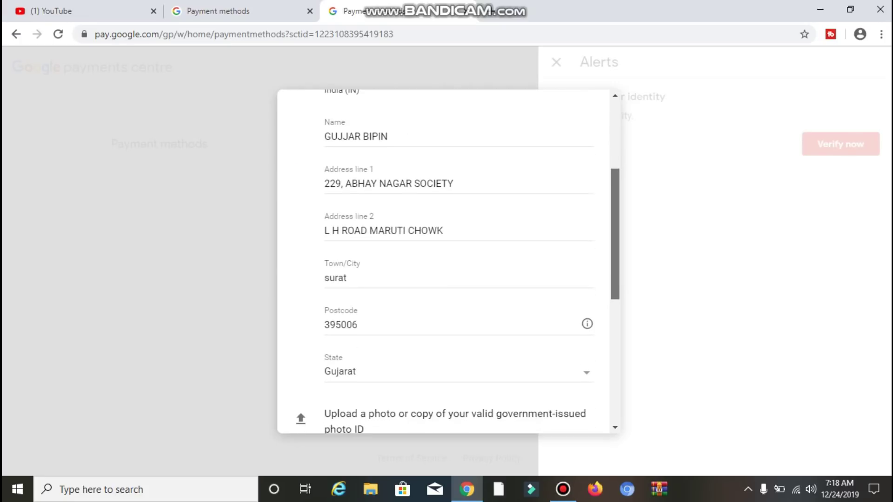
pyautogui.scroll(-2, 447, 260)
pyautogui.scroll(-3, 447, 260)
pyautogui.scroll(8, 447, 260)
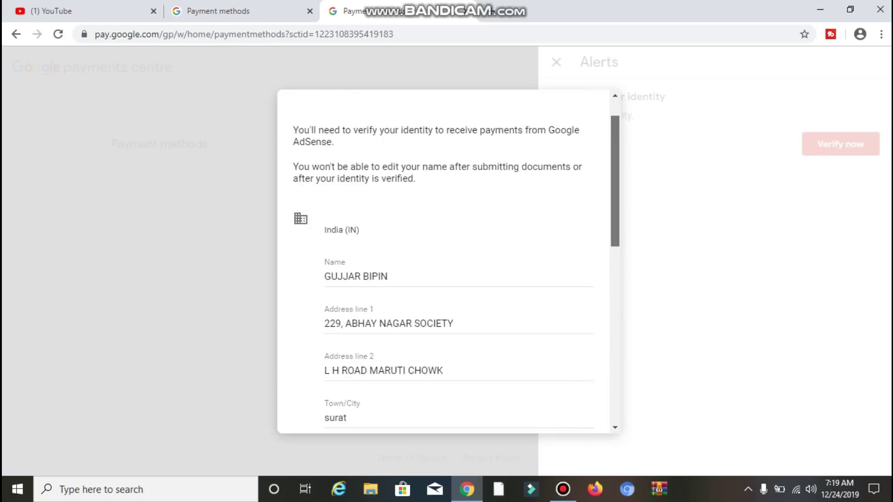
pyautogui.scroll(-5, 446, 261)
pyautogui.scroll(6, 447, 261)
pyautogui.scroll(-4, 447, 260)
pyautogui.scroll(4, 447, 260)
pyautogui.scroll(-1, 447, 261)
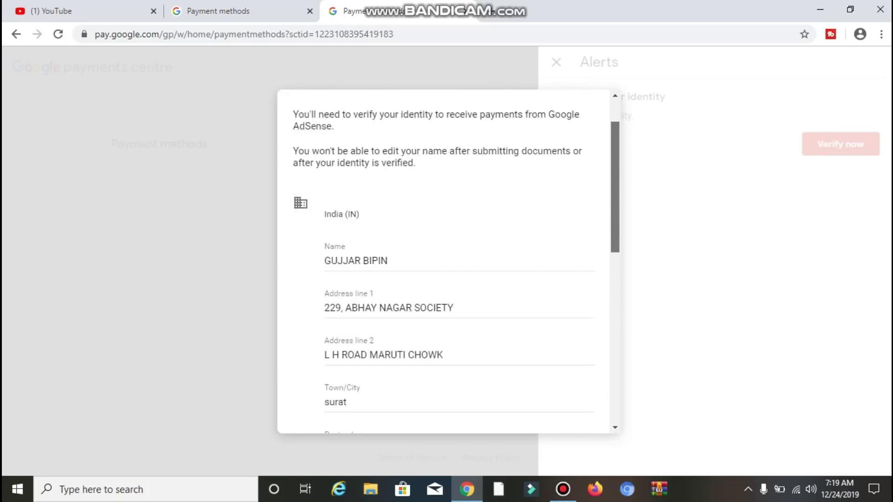
pyautogui.scroll(-5, 446, 260)
pyautogui.scroll(6, 447, 261)
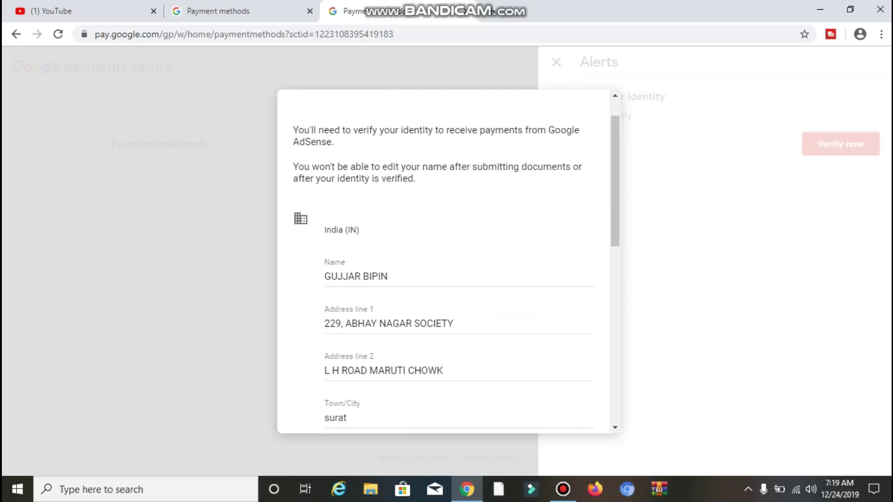
pyautogui.scroll(-6, 446, 261)
pyautogui.scroll(8, 446, 260)
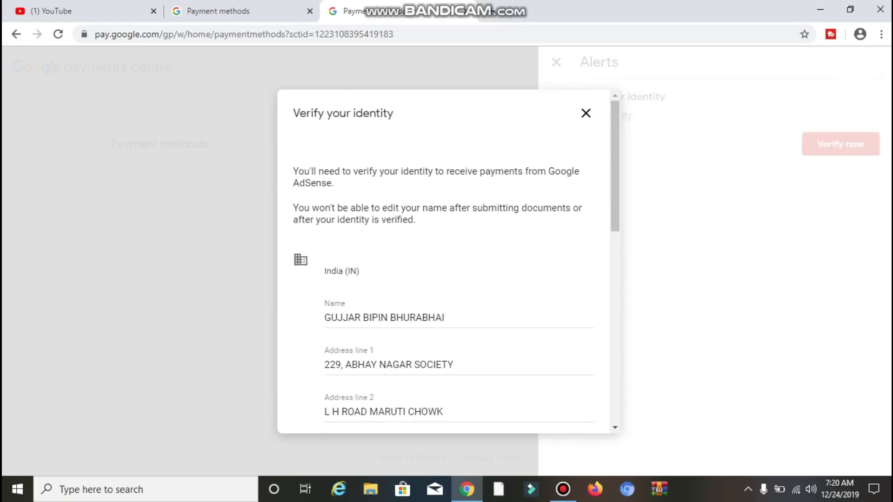
pyautogui.moveTo(445, 318); pyautogui.dragTo(324, 318)
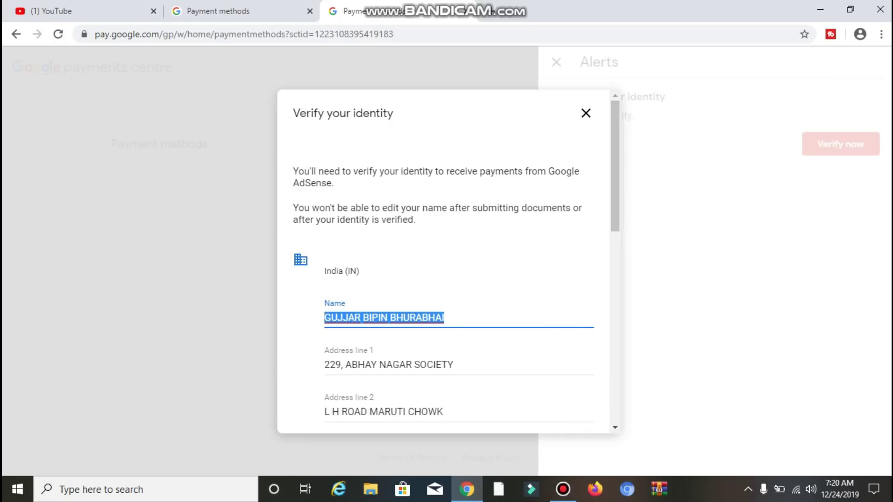
pyautogui.click(307, 321)
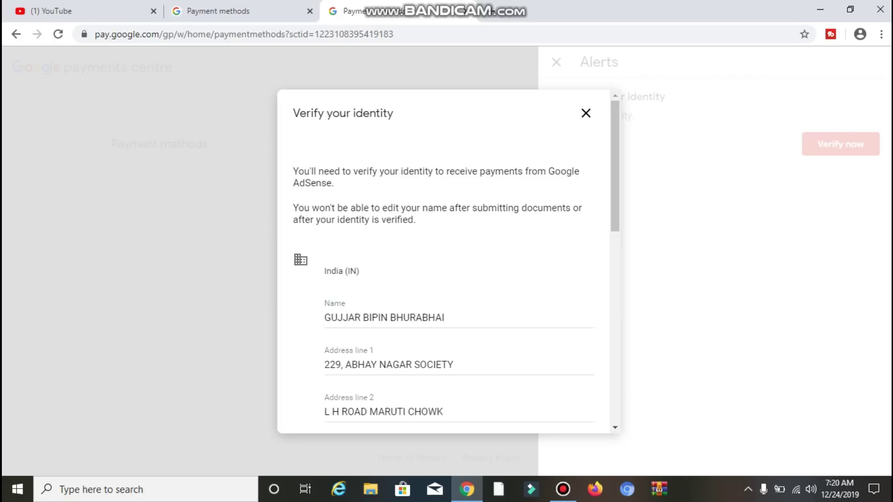
pyautogui.moveTo(447, 317); pyautogui.dragTo(324, 318)
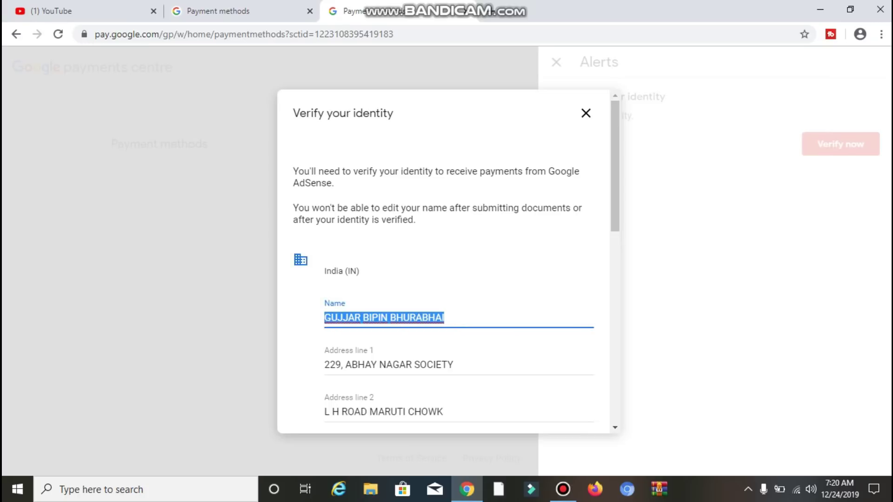
pyautogui.click(493, 271)
# Upload pan card.jpg from the Desktop as the government-issued photo ID and submit the identity verification
pyautogui.scroll(-11, 447, 260)
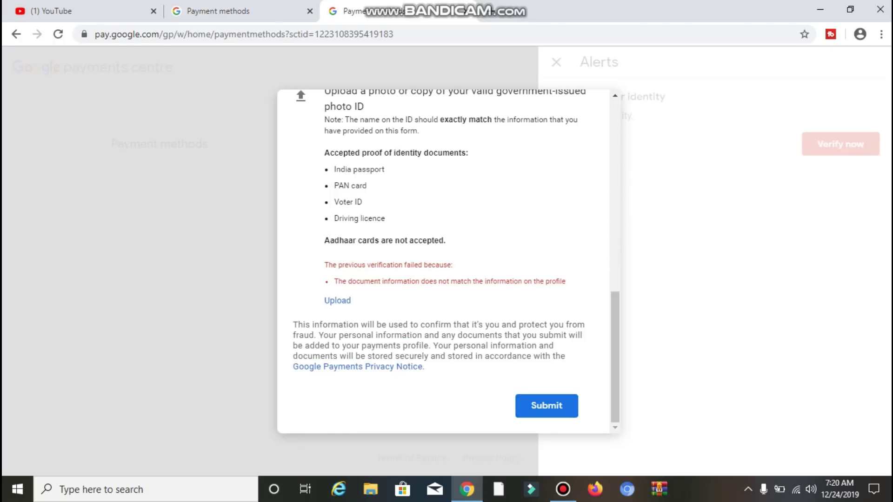
pyautogui.click(337, 301)
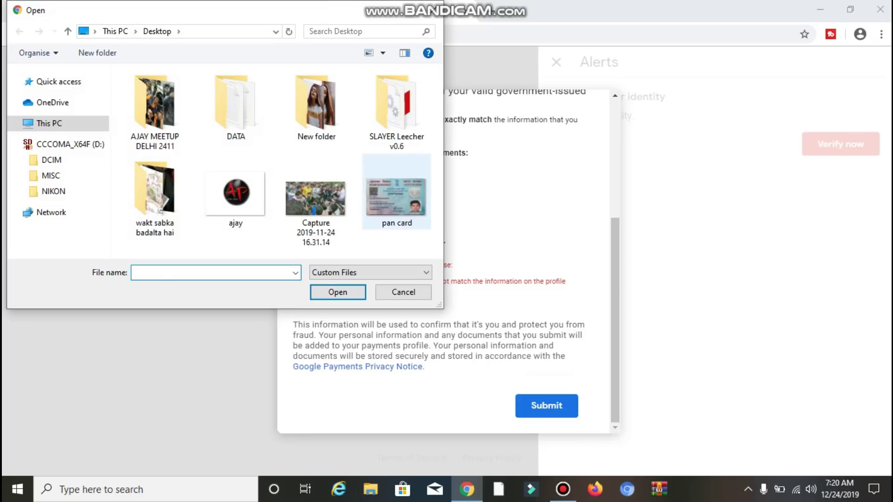
pyautogui.click(396, 195)
pyautogui.click(338, 292)
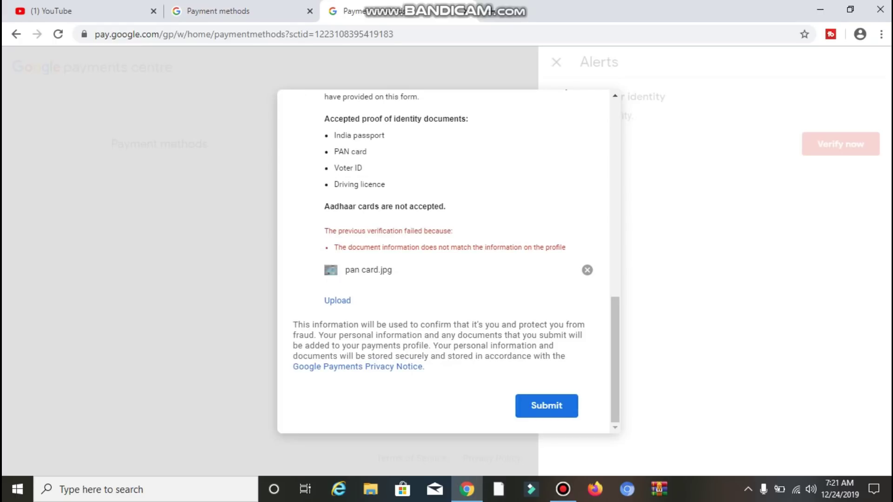
pyautogui.click(548, 407)
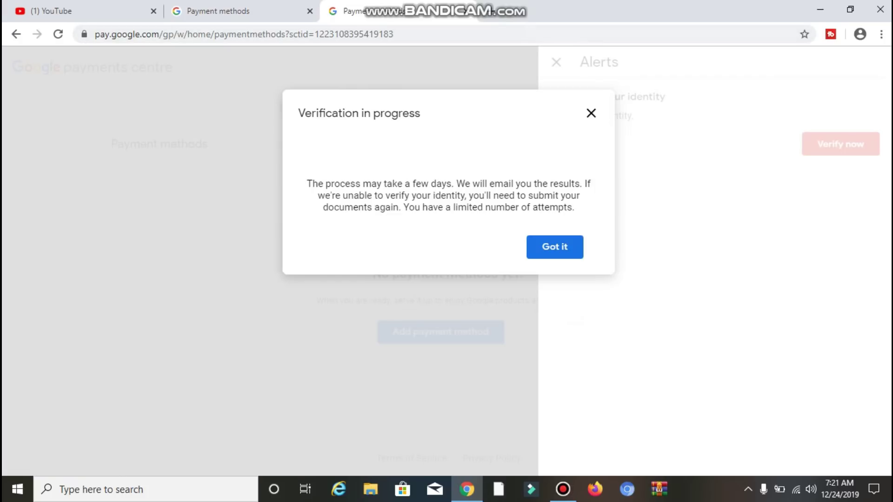
pyautogui.moveTo(576, 207); pyautogui.dragTo(306, 184)
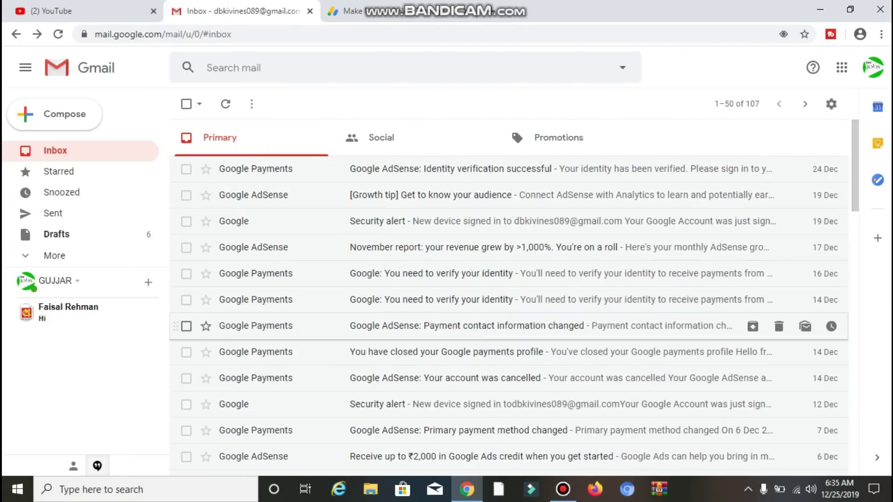
# Open the Gmail message "Google AdSense: Identity verification successful" and read its subject and contents
pyautogui.click(465, 169)
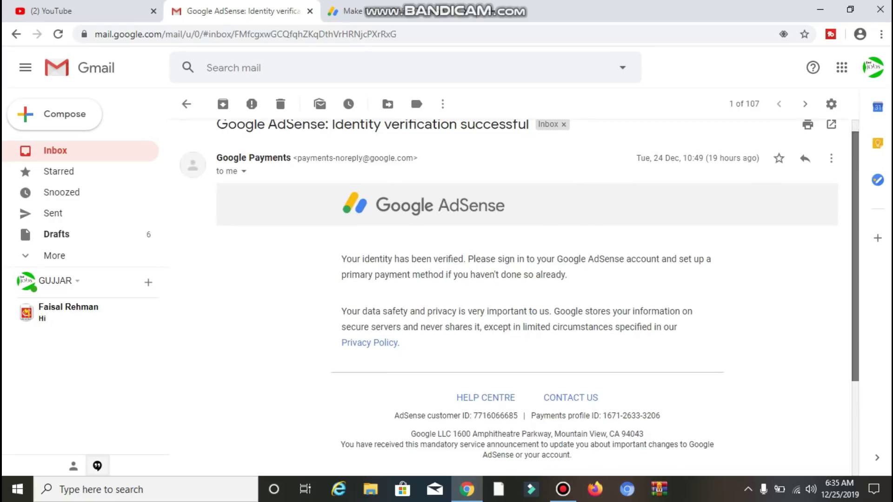
pyautogui.scroll(-3, 520, 298)
pyautogui.scroll(3, 519, 298)
pyautogui.moveTo(530, 142); pyautogui.dragTo(215, 141)
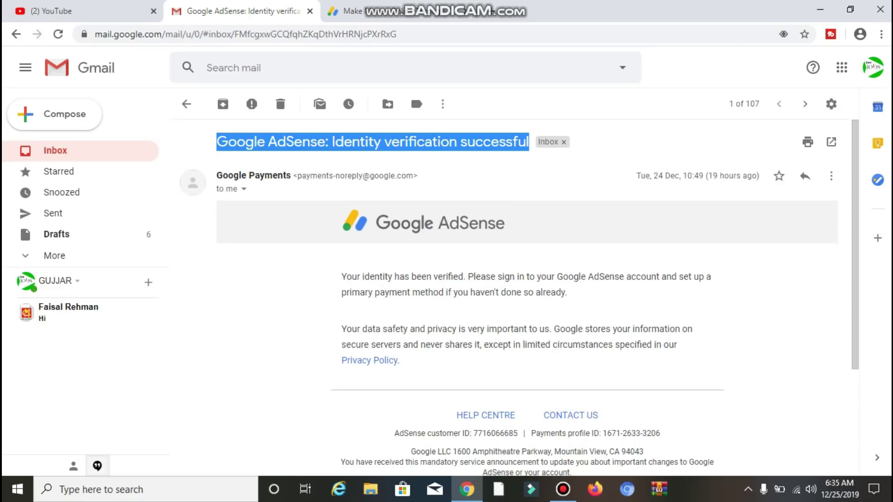
# Switch to the Google AdSense start page and sign in to the account
pyautogui.click(344, 11)
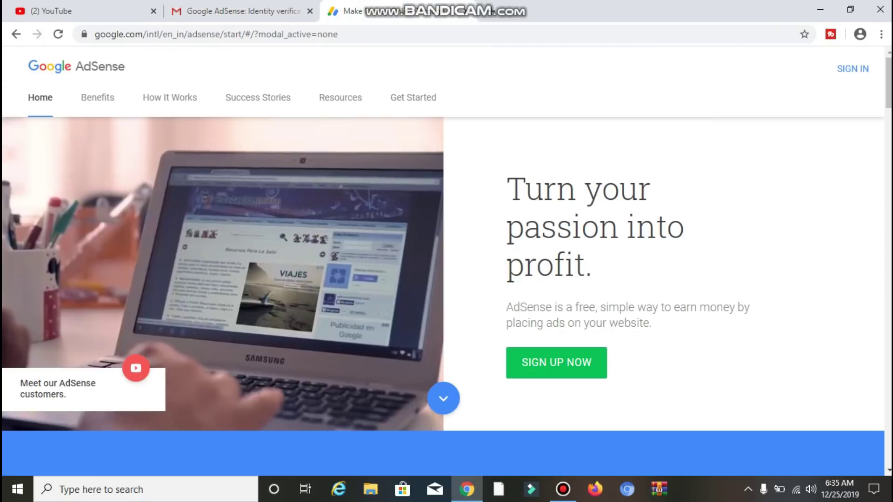
pyautogui.click(853, 69)
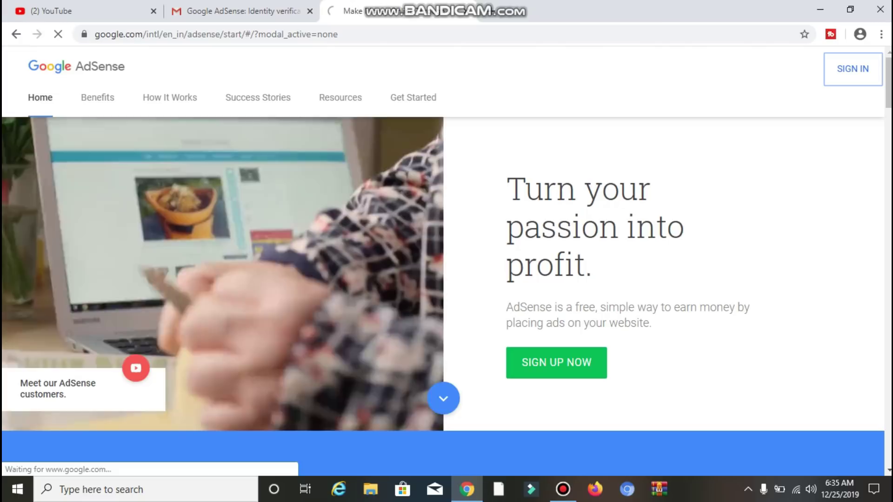
# Return to the Gmail inbox and look through the list of Google Payments and AdSense emails
pyautogui.click(242, 10)
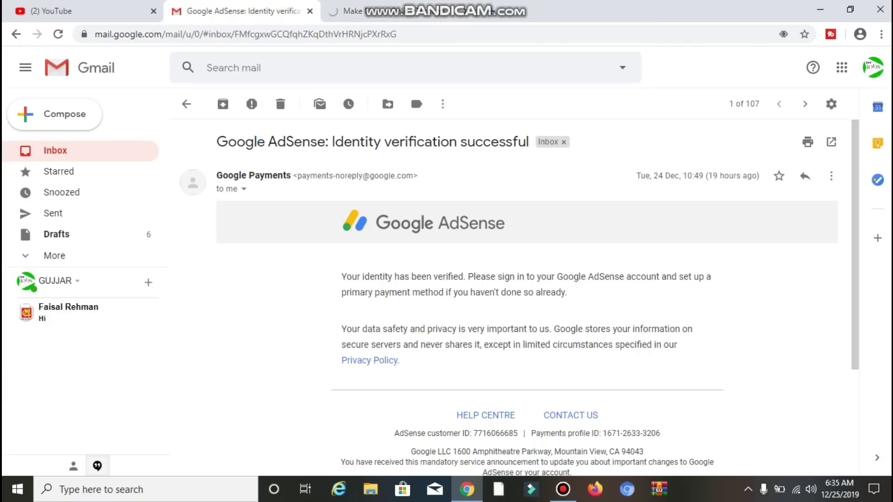
pyautogui.click(15, 34)
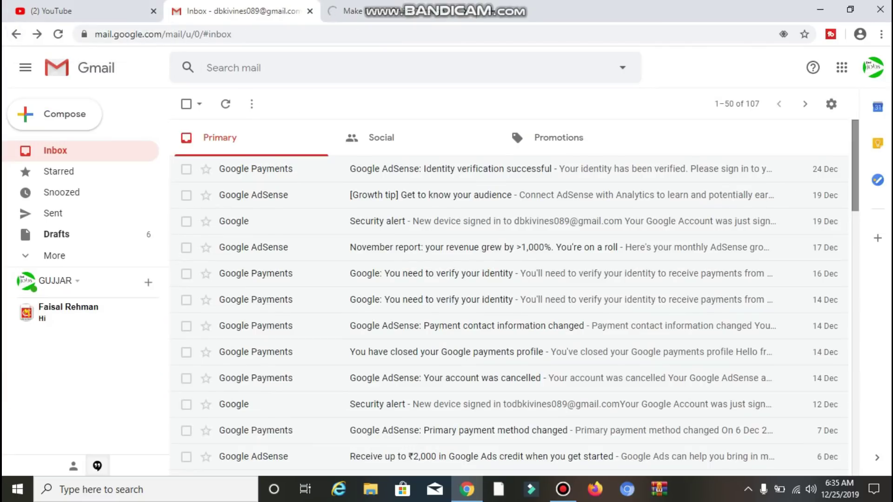
pyautogui.scroll(-10, 512, 298)
pyautogui.scroll(10, 512, 298)
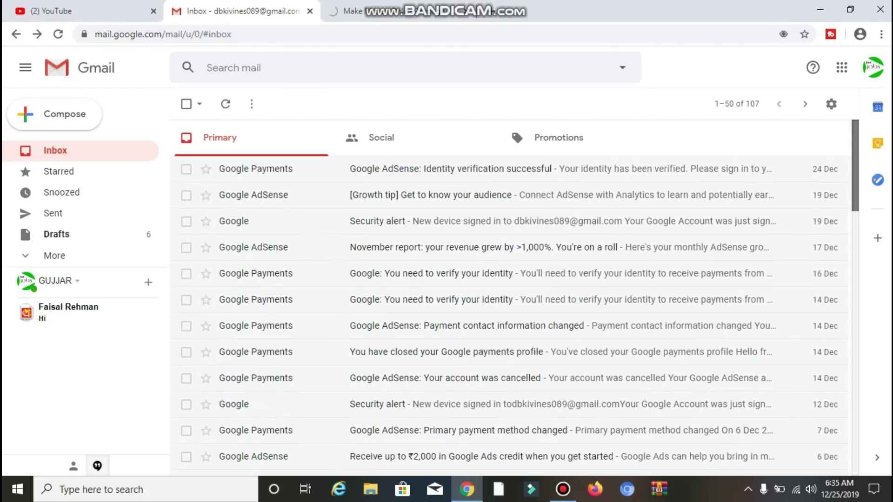
pyautogui.scroll(-4, 512, 297)
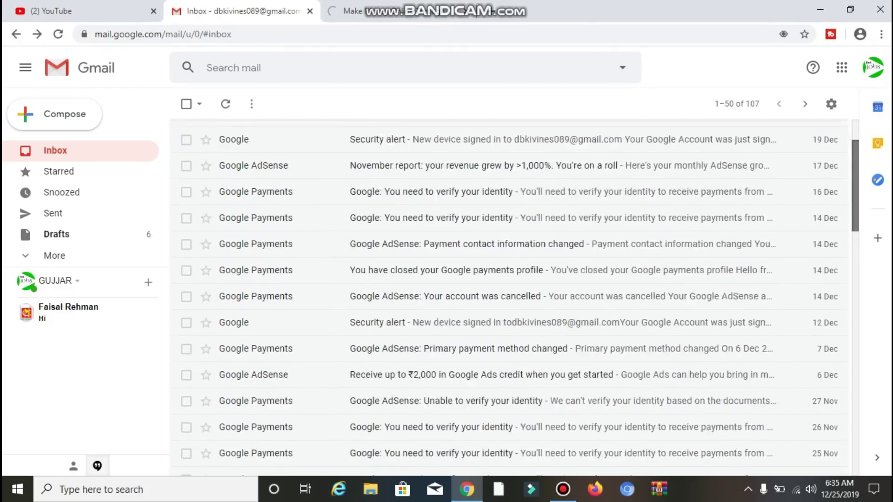
pyautogui.scroll(4, 512, 298)
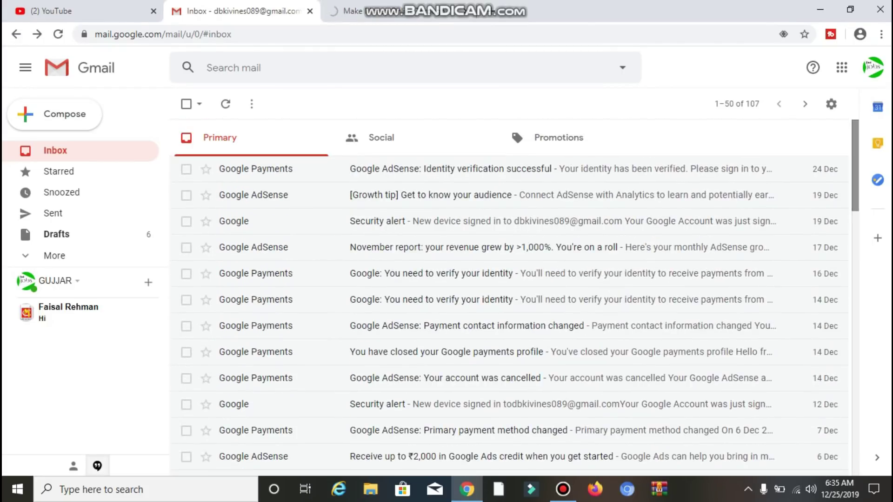
pyautogui.scroll(-6, 512, 298)
pyautogui.scroll(5, 512, 298)
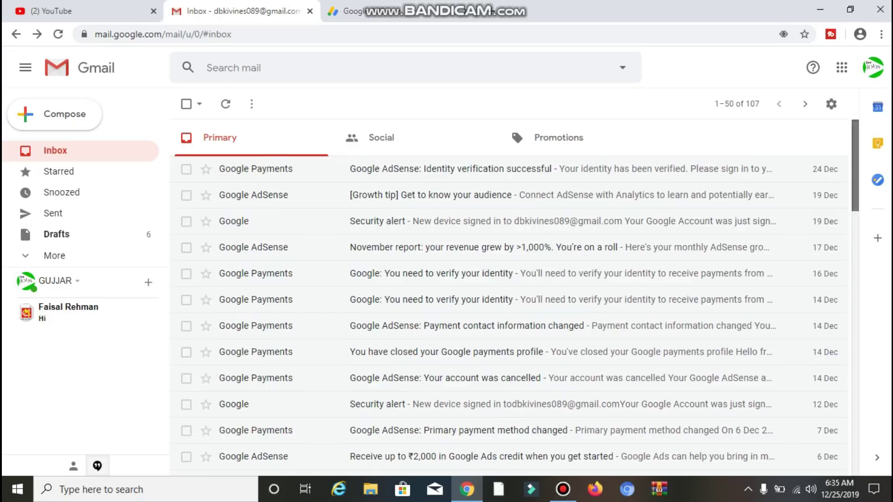
pyautogui.scroll(-3, 512, 298)
pyautogui.scroll(3, 511, 298)
# Switch to the AdSense home page and check the notifications and the estimated earnings card
pyautogui.hotkey('ctrl', 'Tab')
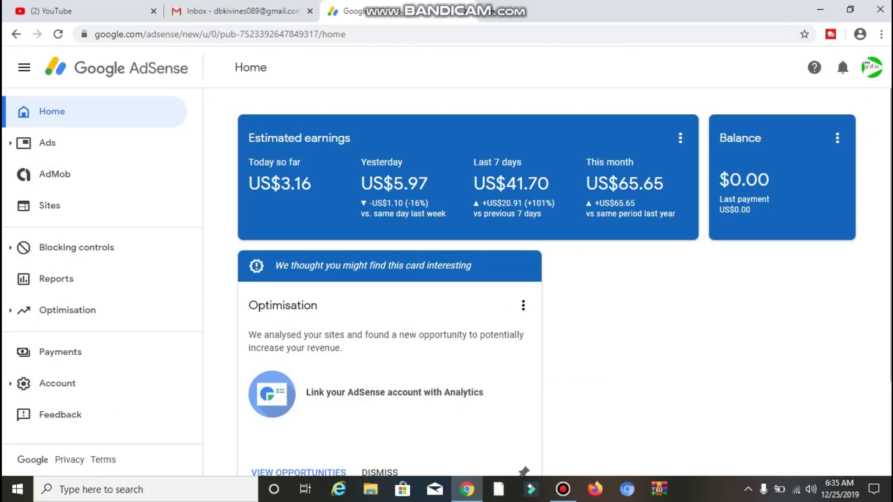
pyautogui.scroll(-2, 547, 289)
pyautogui.scroll(2, 547, 288)
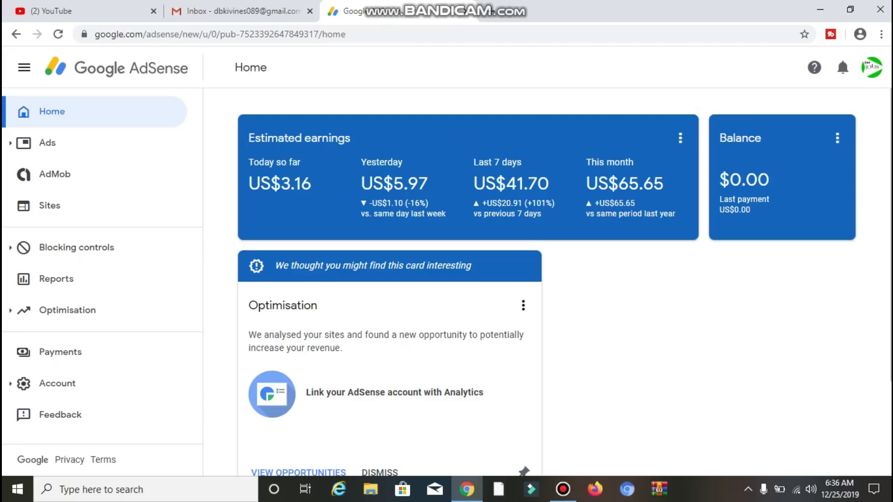
pyautogui.click(843, 67)
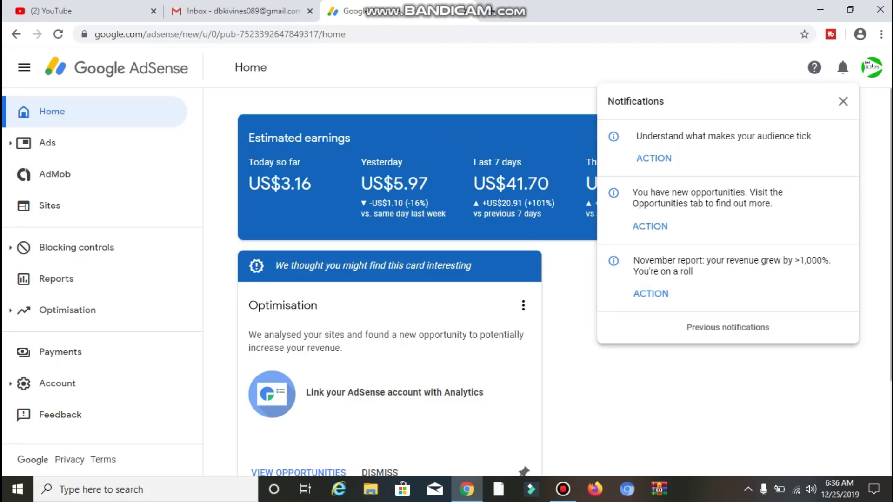
pyautogui.click(843, 102)
pyautogui.click(469, 177)
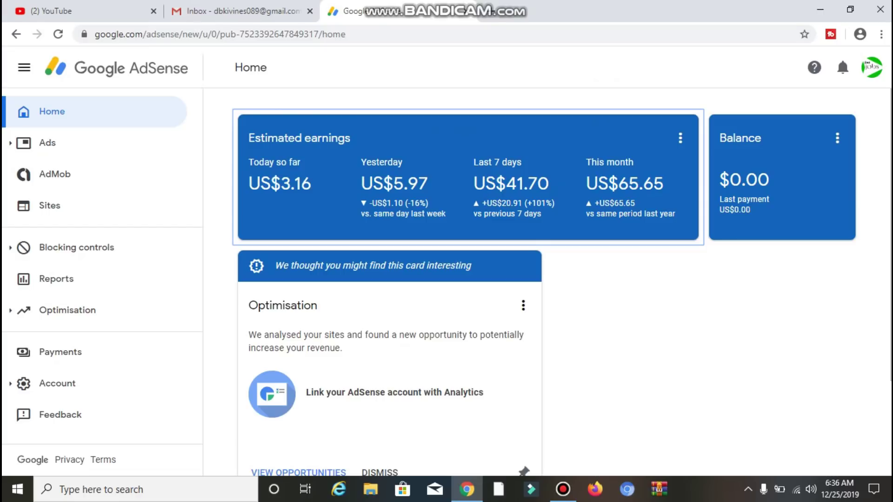
# Open the payments page from the Balance card and review the earnings, transactions, payment method and settings sections
pyautogui.click(837, 138)
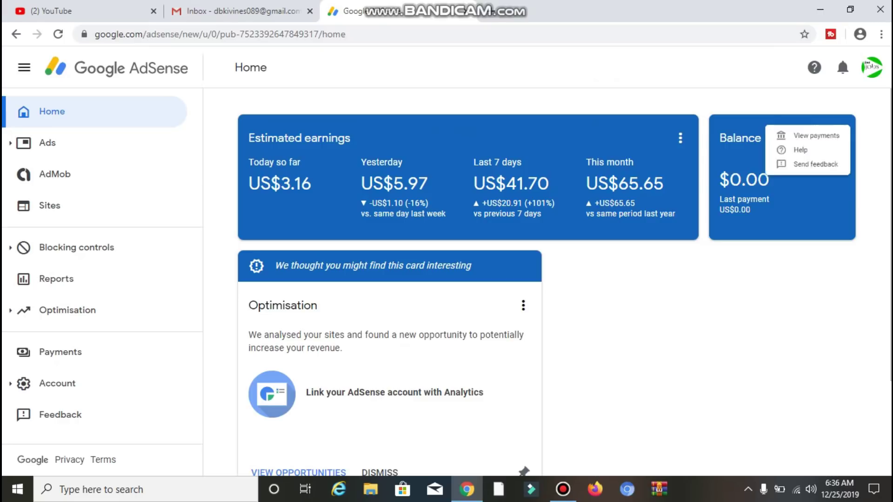
pyautogui.press('Return')
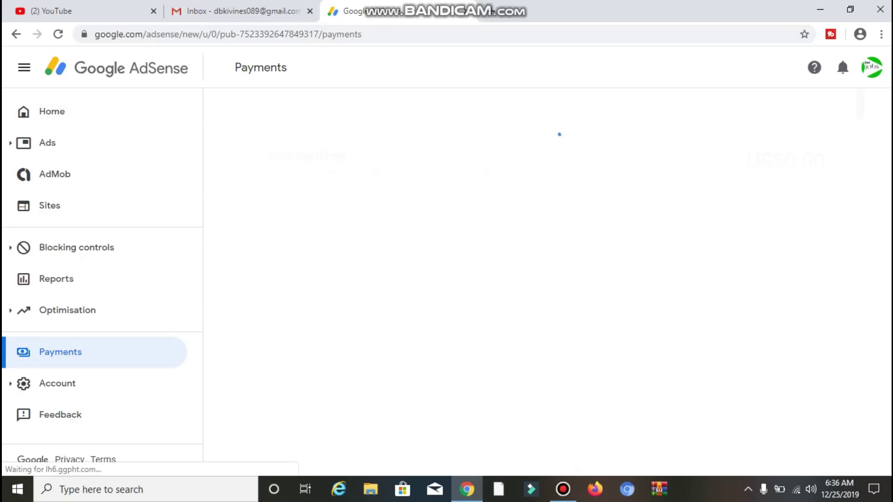
pyautogui.scroll(-3, 547, 279)
pyautogui.scroll(3, 547, 279)
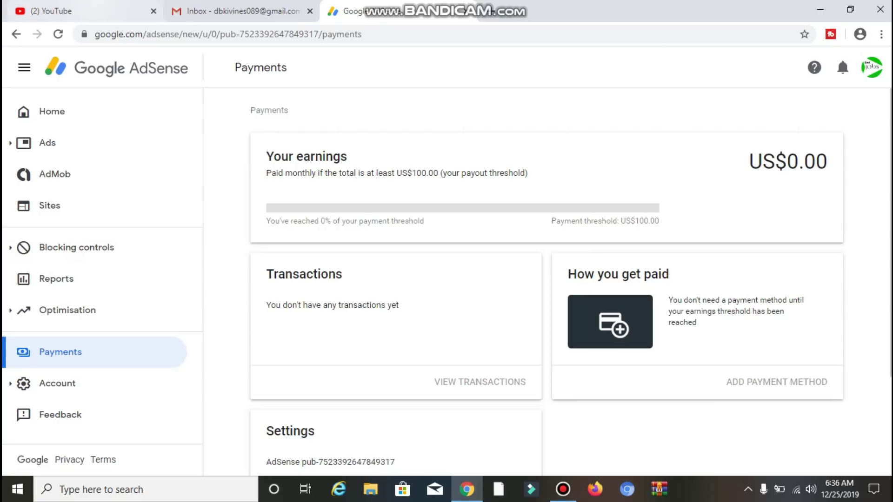
# Switch back to the Gmail inbox and look over the Google Payments emails about identity verification
pyautogui.click(237, 11)
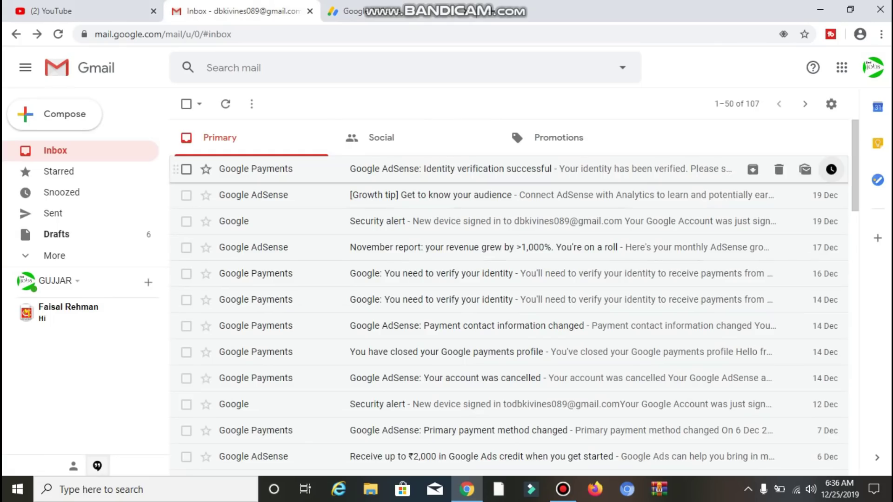
pyautogui.scroll(-2, 512, 298)
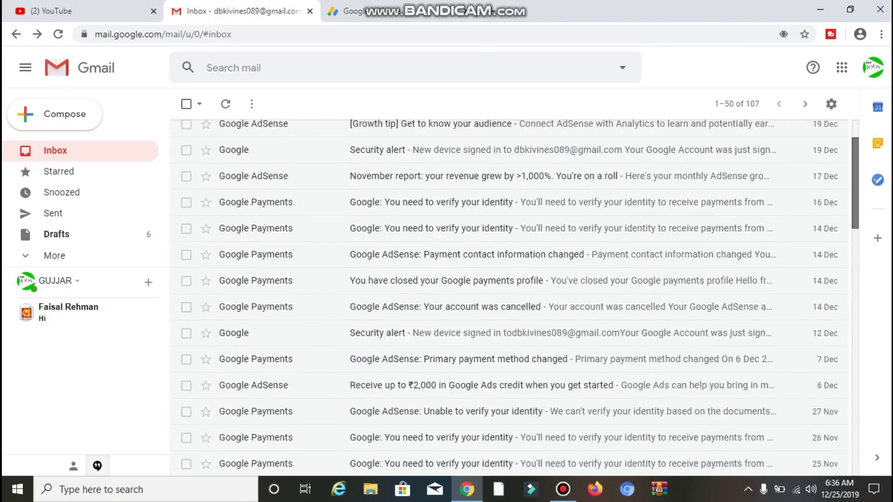
pyautogui.scroll(2, 512, 298)
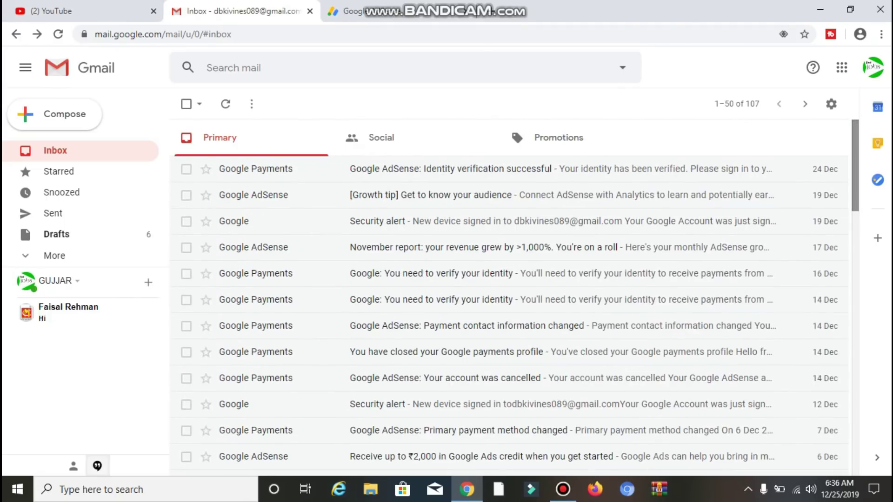